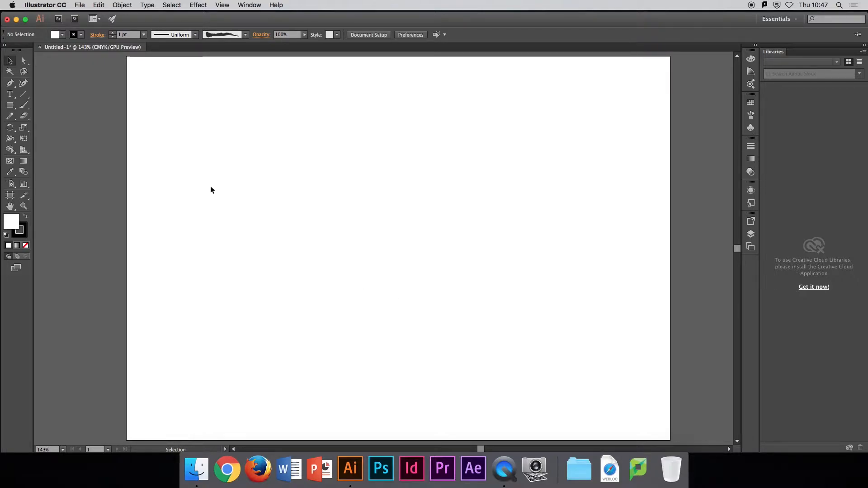
Step: Draw a closed freeform shape about 59 mm wide with the Pen tool and move it to the artboard's upper-left area
left_click(11, 87)
left_click(41, 86)
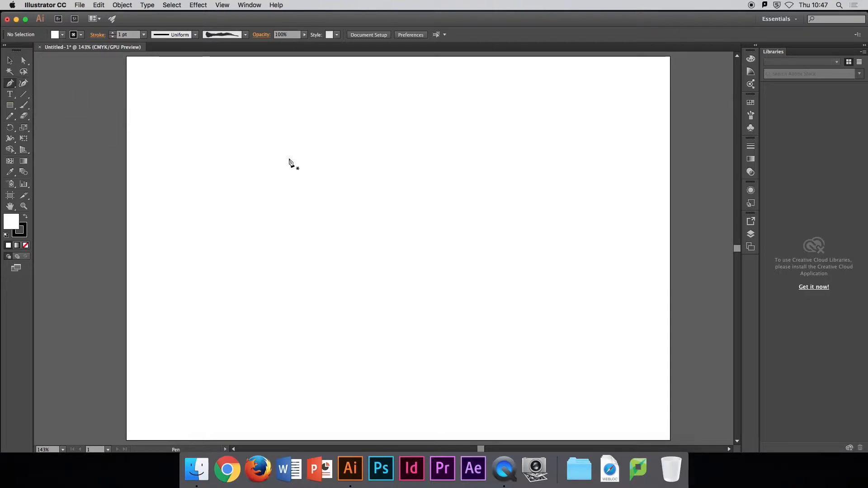
left_click(280, 136)
left_click(256, 153)
left_click(252, 180)
left_click(250, 191)
left_click(249, 202)
left_click_drag(265, 226, 320, 234)
left_click_drag(342, 217, 330, 125)
left_click_drag(280, 137, 268, 149)
left_click(9, 61)
left_click_drag(350, 176, 296, 163)
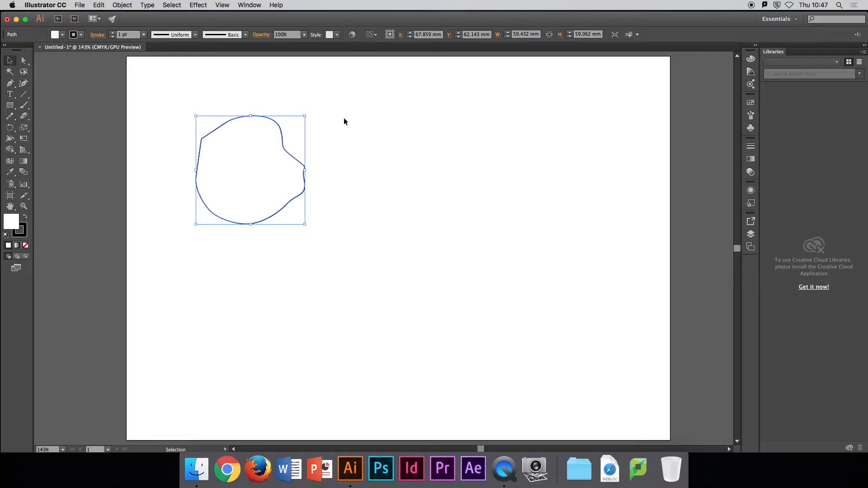
Step: Try resizing and rotating the freeform shape from its lower-right corner, bringing it back to its original size and angle
mouse_move(305, 224)
left_mouse_down()
mouse_move(265, 184)
mouse_move(270, 211)
mouse_move(302, 201)
mouse_move(292, 238)
mouse_move(305, 226)
mouse_move(241, 167)
mouse_move(355, 264)
mouse_move(286, 207)
mouse_move(339, 246)
mouse_move(306, 217)
mouse_move(321, 236)
mouse_move(305, 224)
left_mouse_up()
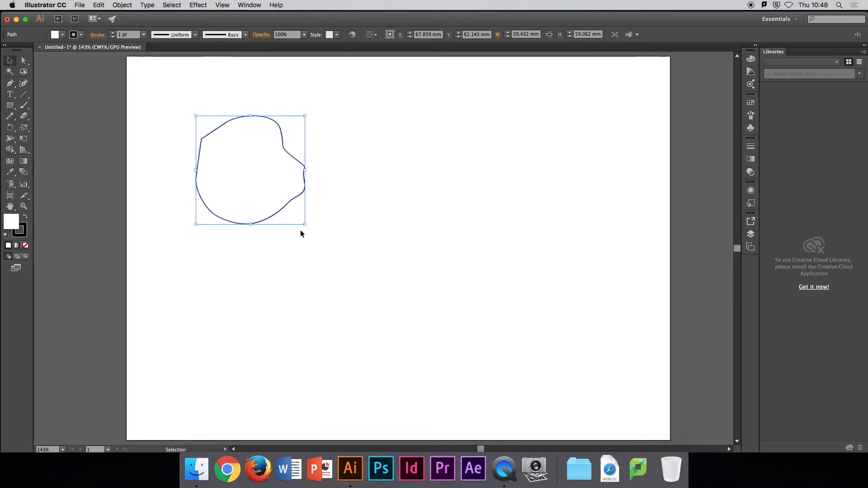
left_click_drag(306, 225, 323, 243)
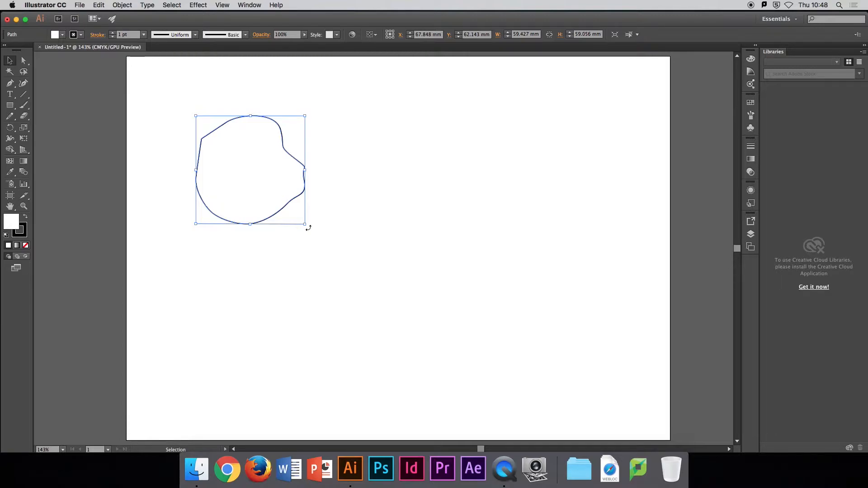
mouse_move(305, 224)
left_mouse_down()
mouse_move(329, 199)
mouse_move(318, 141)
mouse_move(242, 128)
mouse_move(210, 152)
mouse_move(229, 201)
mouse_move(298, 234)
mouse_move(316, 179)
mouse_move(328, 180)
mouse_move(231, 233)
mouse_move(237, 244)
mouse_move(289, 223)
left_mouse_up()
Step: Copy and paste the freeform shape, then place the duplicate beside the original at the same height
left_click(99, 5)
left_click(109, 48)
left_click(99, 6)
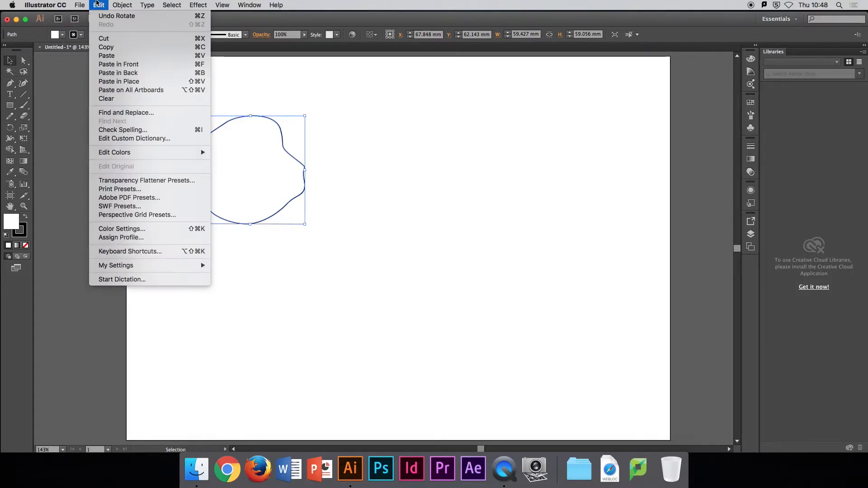
left_click(113, 58)
left_click_drag(356, 207, 348, 126)
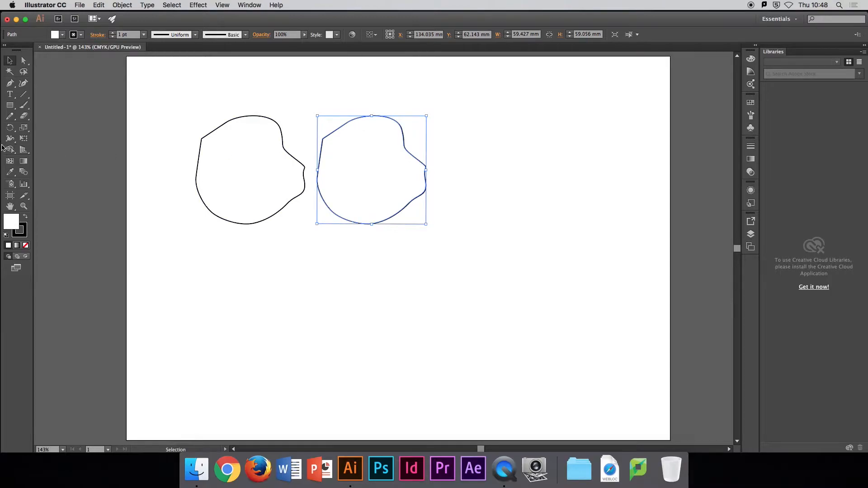
Step: Try rotating the duplicate by half a turn and undo the rotation
left_click_drag(428, 225, 340, 122)
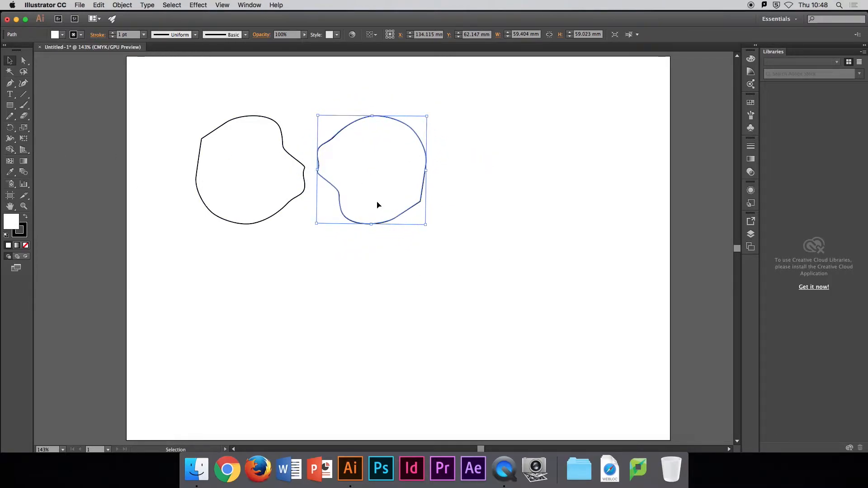
left_click(98, 5)
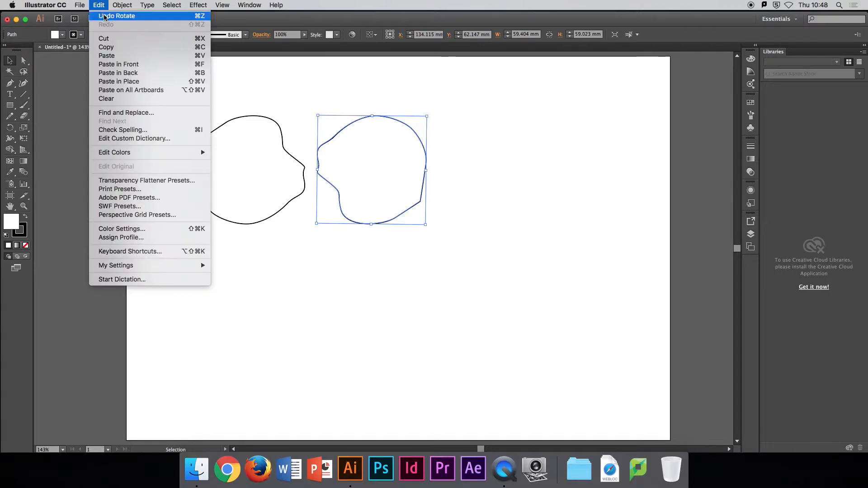
left_click(108, 15)
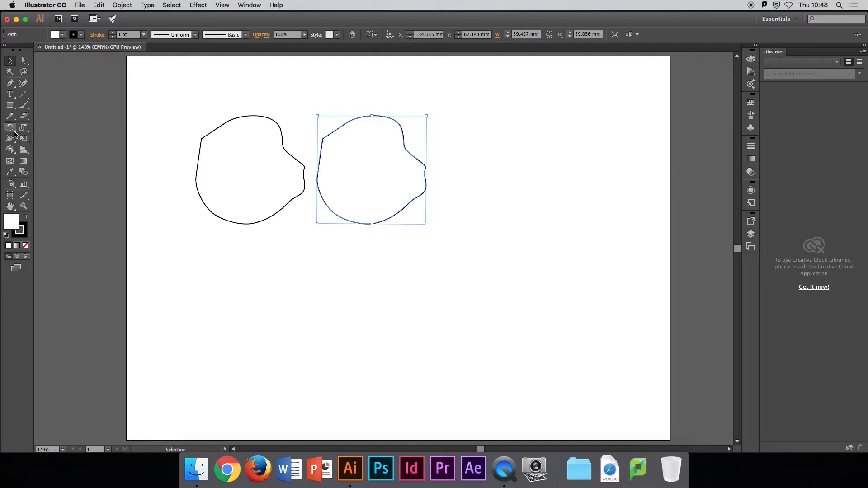
Step: Mirror the duplicate horizontally with the Reflect tool and move it slightly closer to the original shape
left_click(10, 130)
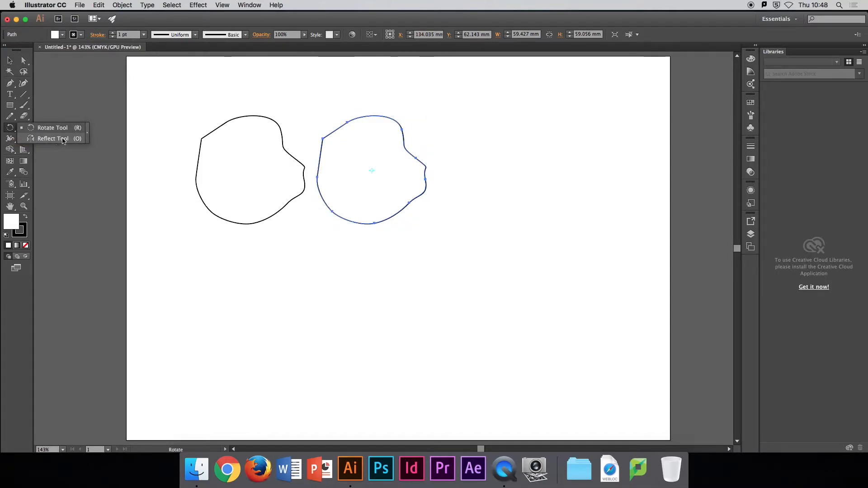
left_click(39, 139)
left_click_drag(404, 225, 335, 116)
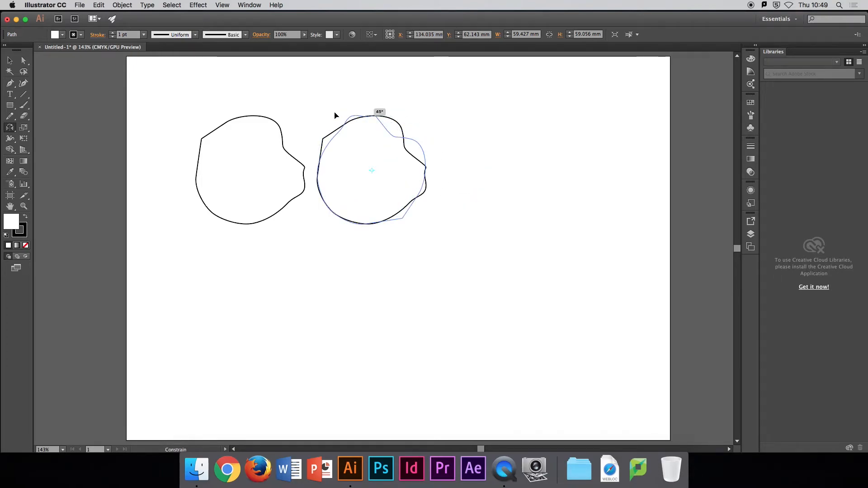
left_click_drag(322, 181, 311, 185)
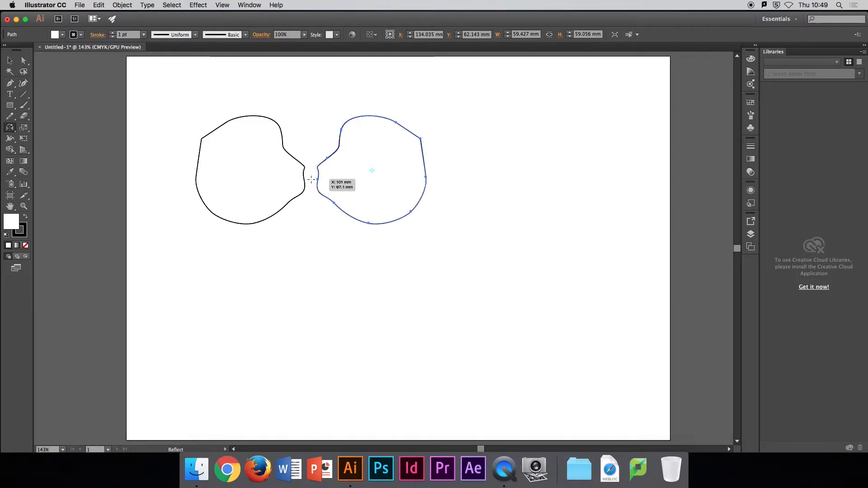
left_click(10, 60)
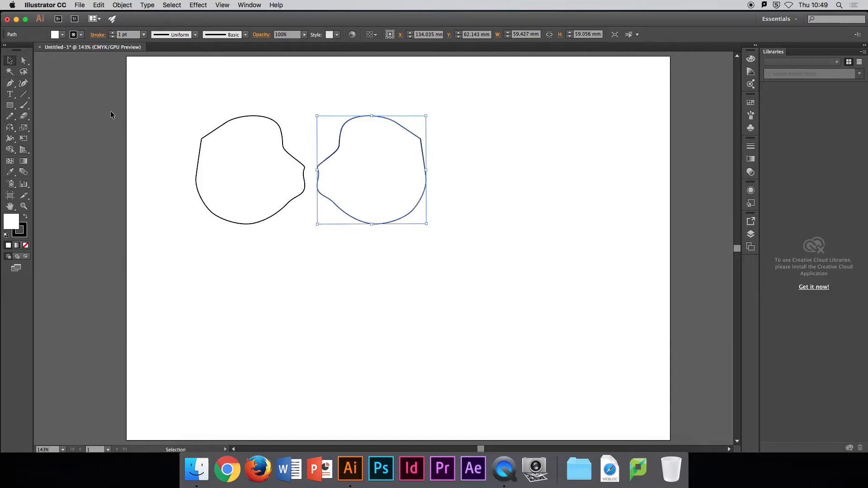
left_click_drag(337, 209, 329, 212)
left_click(284, 277)
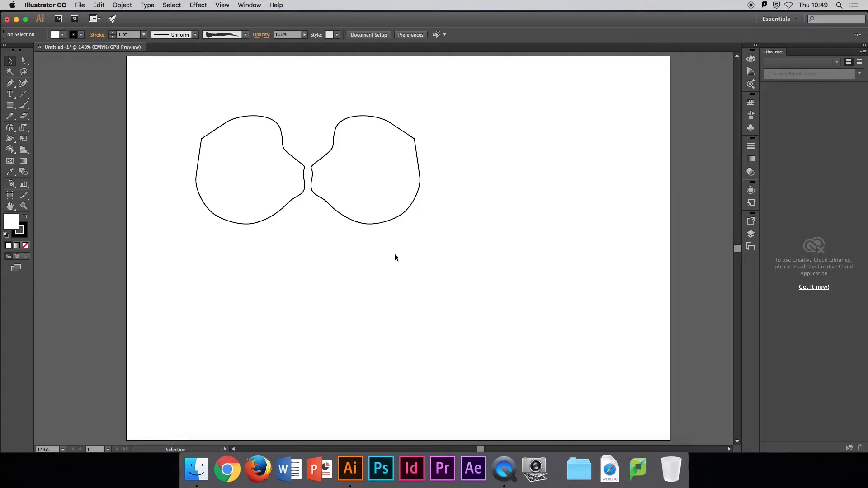
Step: Duplicate the mirrored shape directly to its right at the same height
left_click(367, 223)
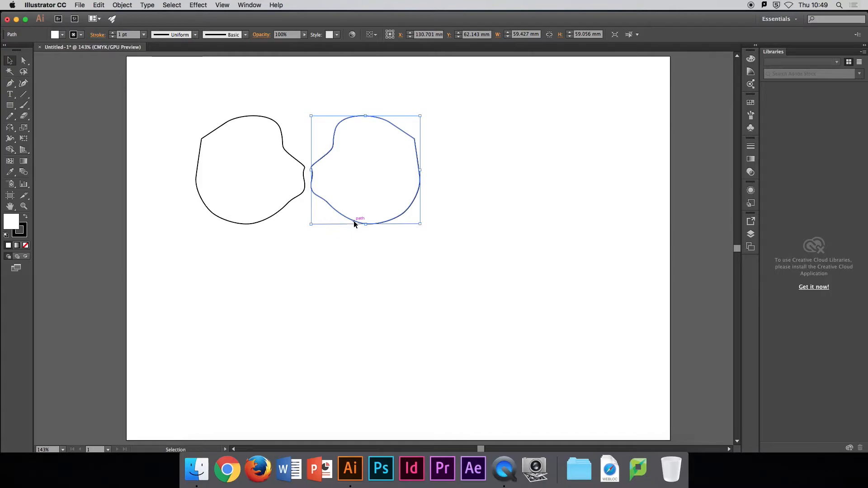
left_click_drag(354, 222, 470, 222)
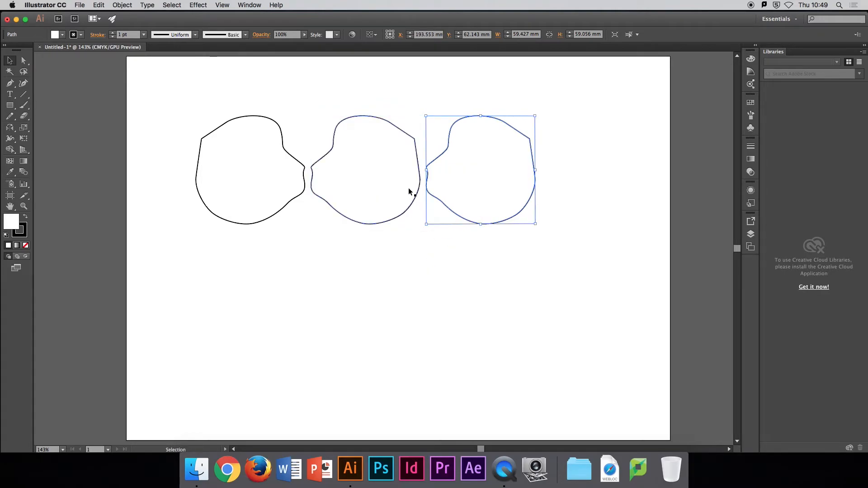
left_click(259, 73)
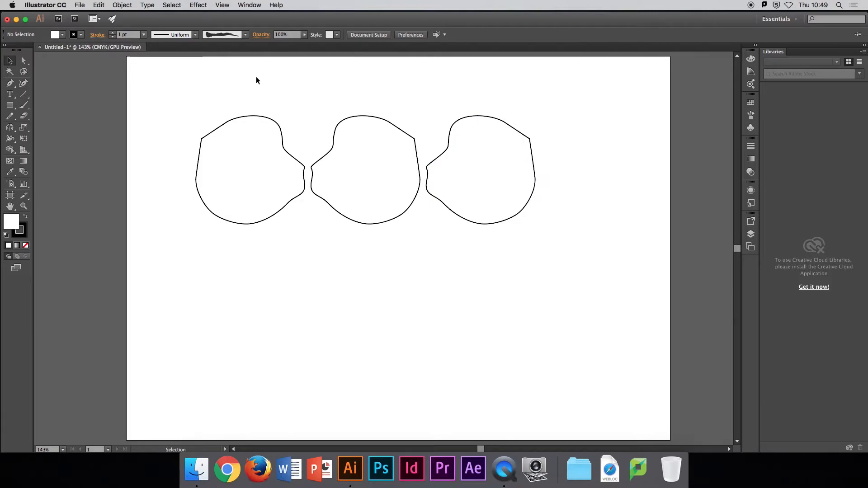
Step: Try aligning all three shapes by their left edges, right edges and horizontal centers, undoing each alignment
left_click_drag(172, 87, 528, 256)
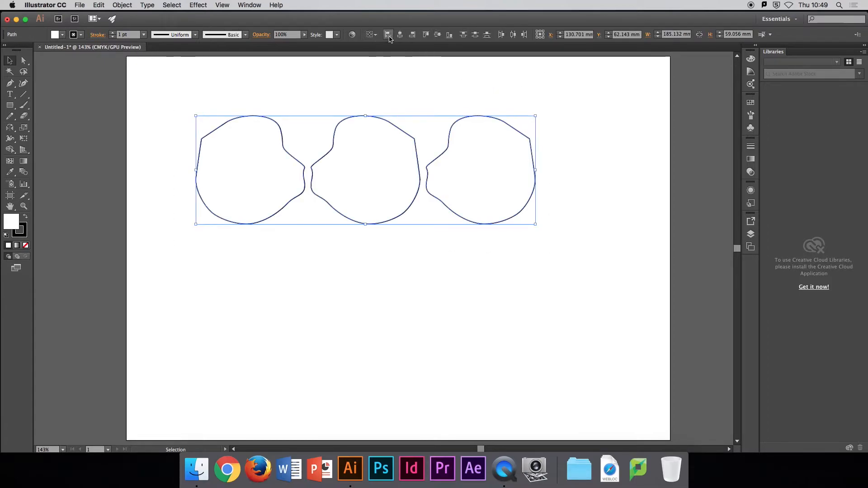
left_click(387, 35)
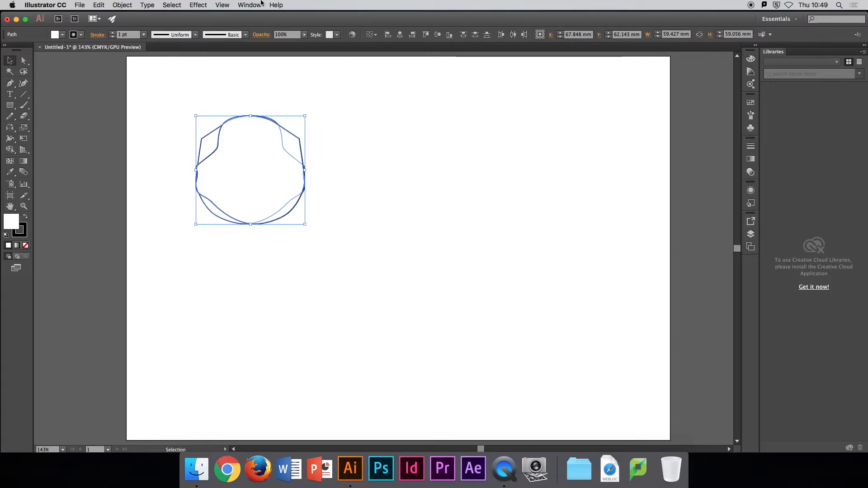
left_click(99, 5)
left_click(102, 17)
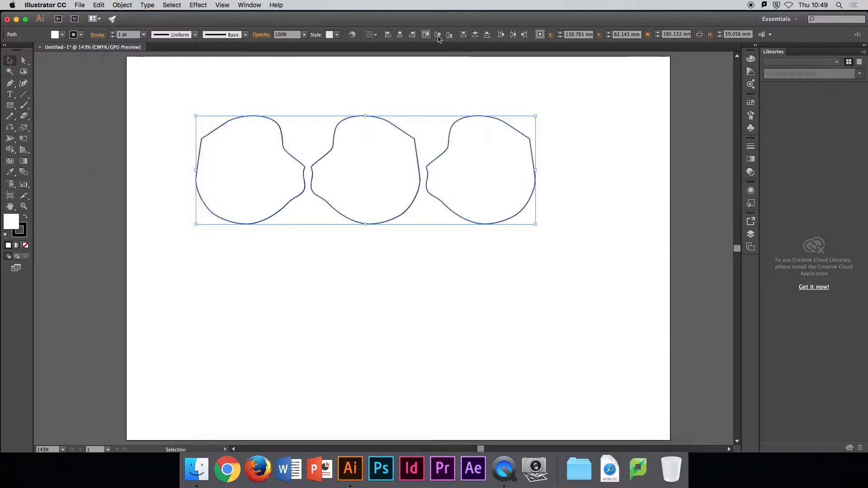
left_click(412, 35)
left_click(99, 5)
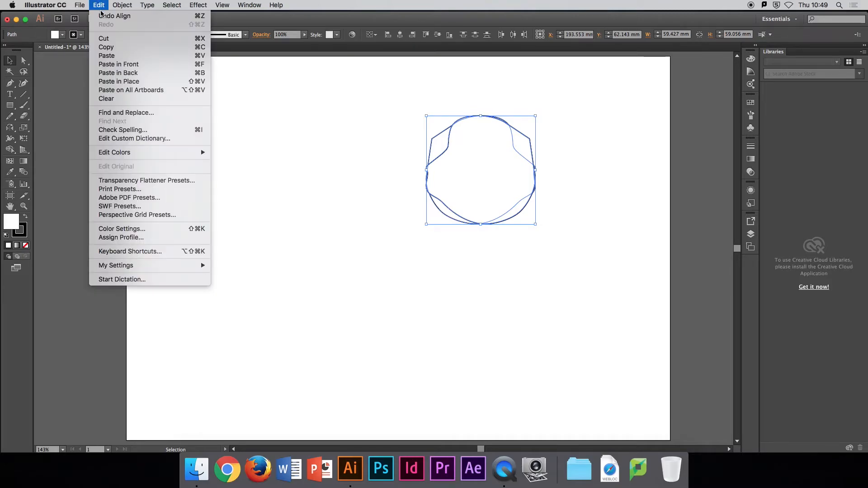
left_click(102, 16)
left_click(399, 35)
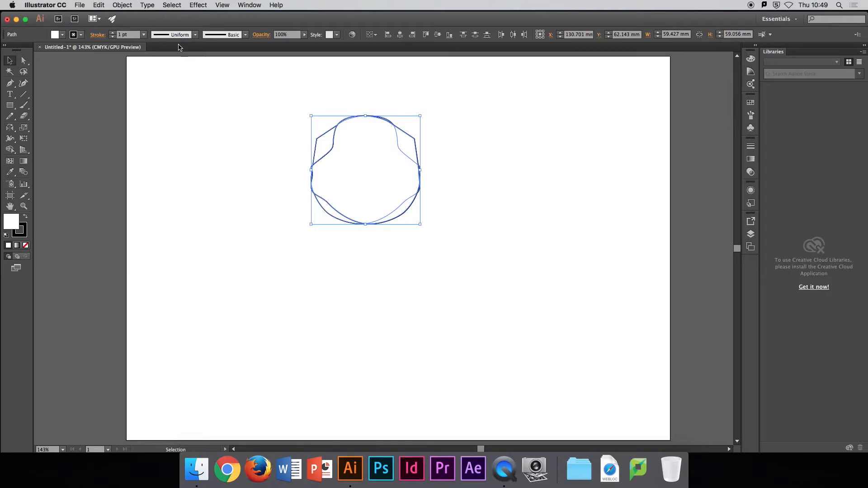
left_click(108, 8)
left_click(102, 15)
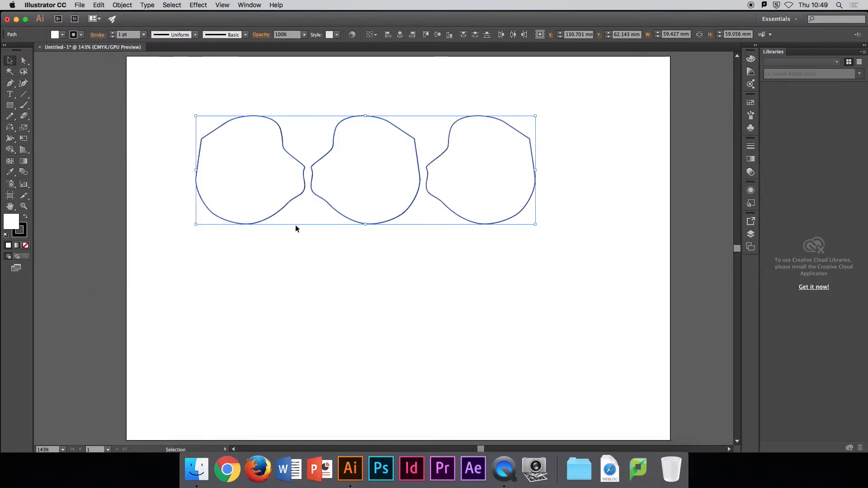
Step: Spread the three shapes unevenly across the artboard, with a small gap between the first two and a wide gap before the third
left_click(297, 249)
left_click_drag(478, 224, 538, 254)
left_click_drag(379, 223, 402, 245)
left_click_drag(270, 217, 231, 236)
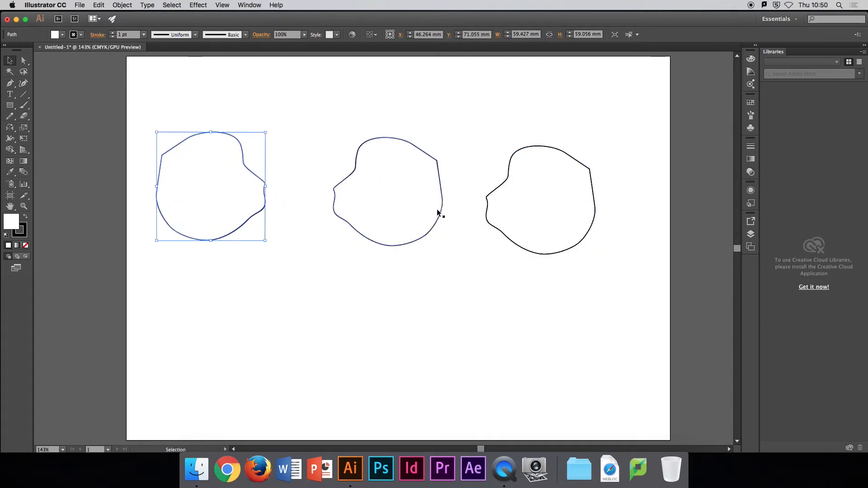
left_click_drag(440, 210, 393, 206)
left_click_drag(504, 235, 504, 224)
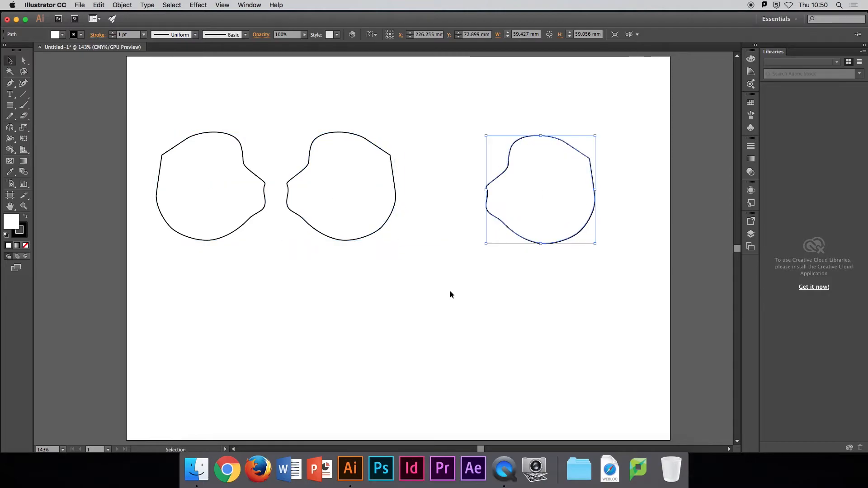
left_click(448, 295)
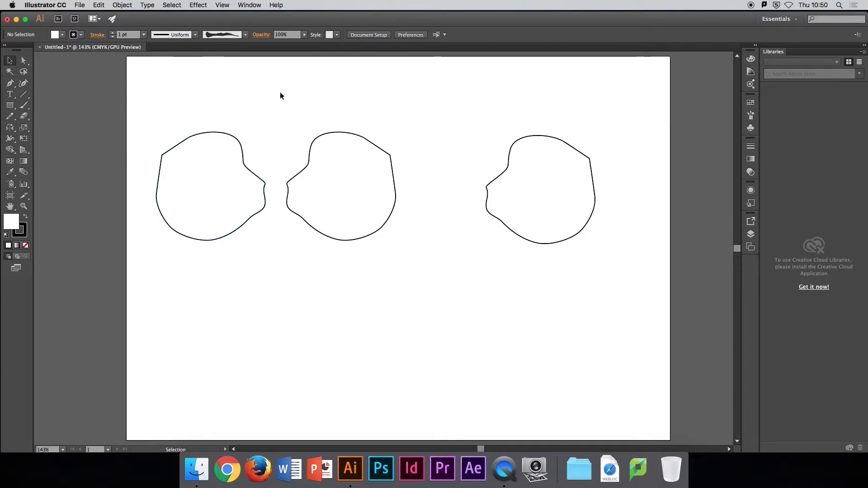
Step: Show the Align panel and place it over the artboard's upper-right corner
left_click(250, 5)
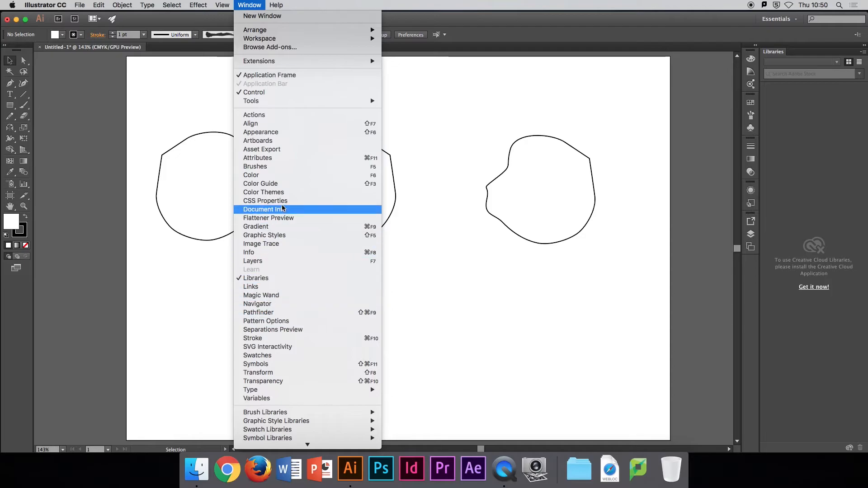
left_click(262, 124)
left_click_drag(379, 51, 661, 74)
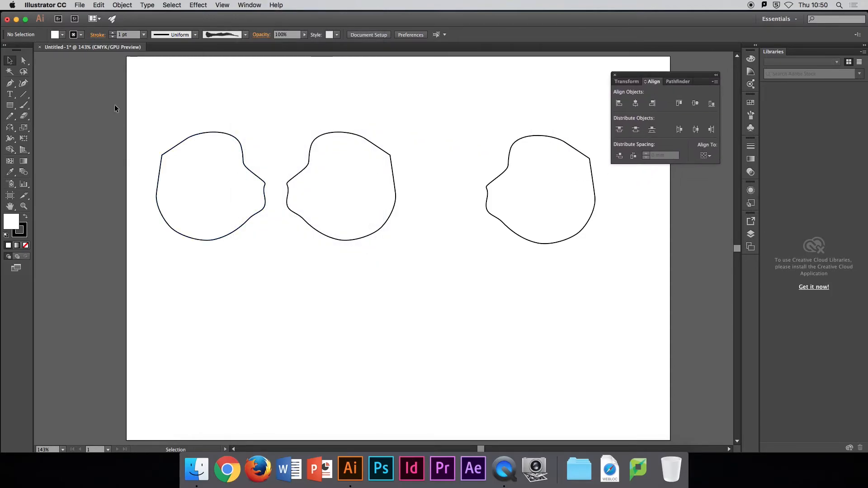
Step: Select all three shapes, show the Distribute Spacing options and distribute the horizontal space between the shapes evenly
left_click_drag(124, 96, 597, 265)
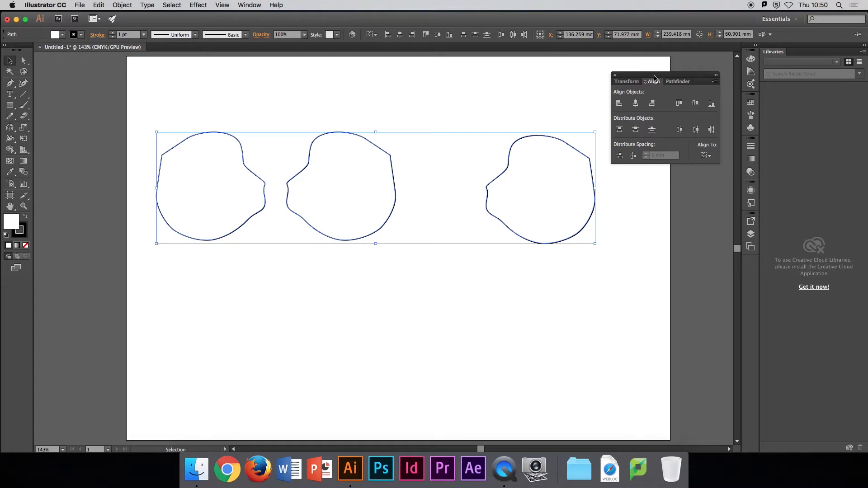
left_click(714, 82)
left_click(734, 83)
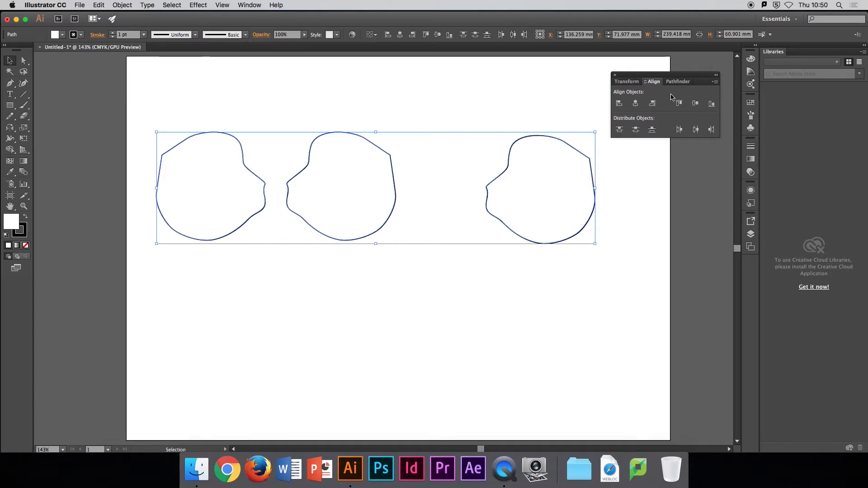
left_click(715, 84)
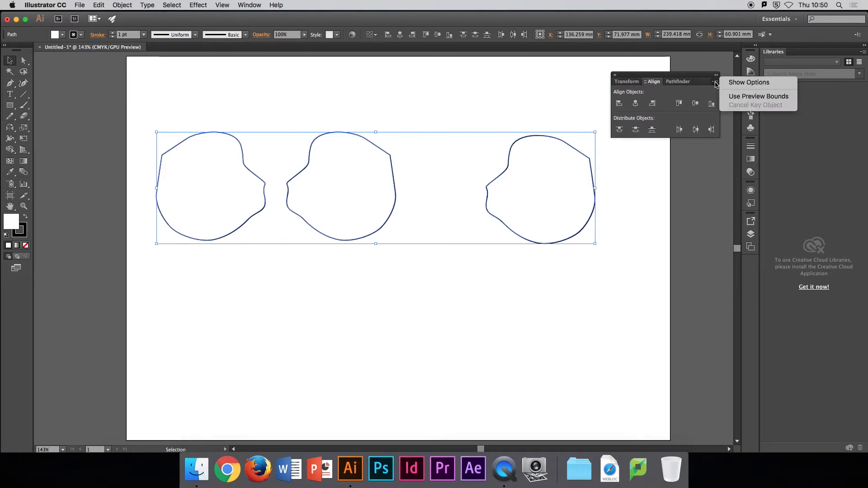
left_click(740, 83)
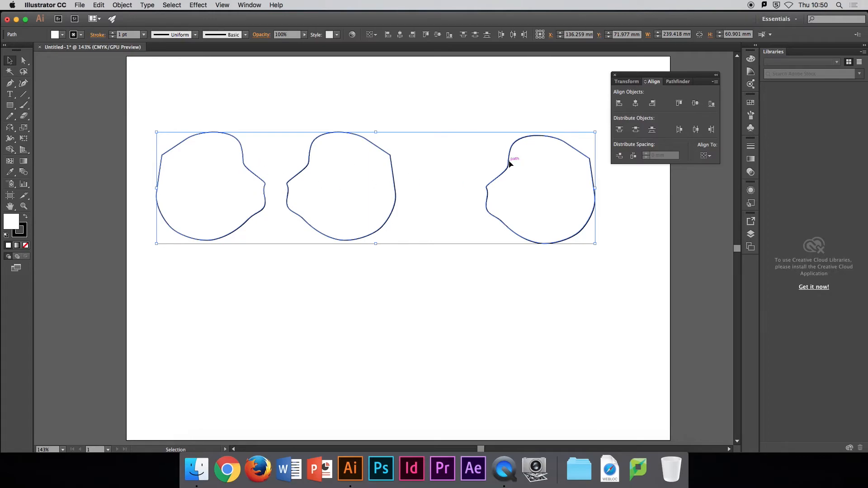
left_click(633, 156)
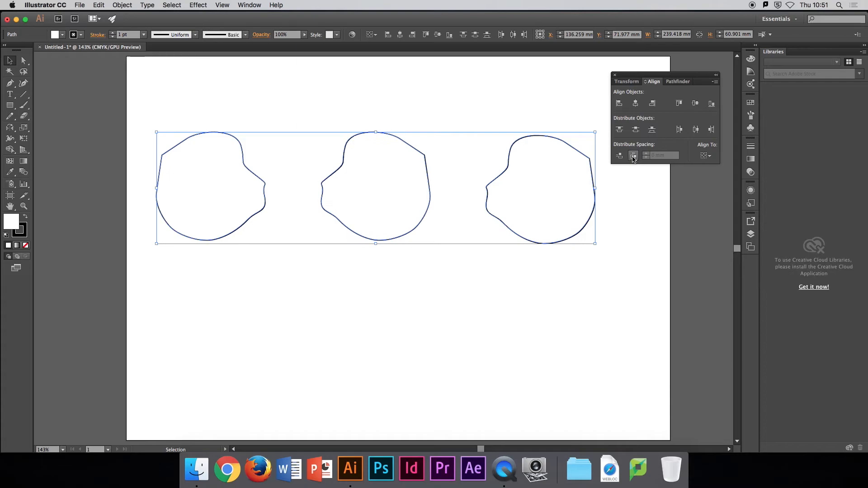
left_click(635, 212)
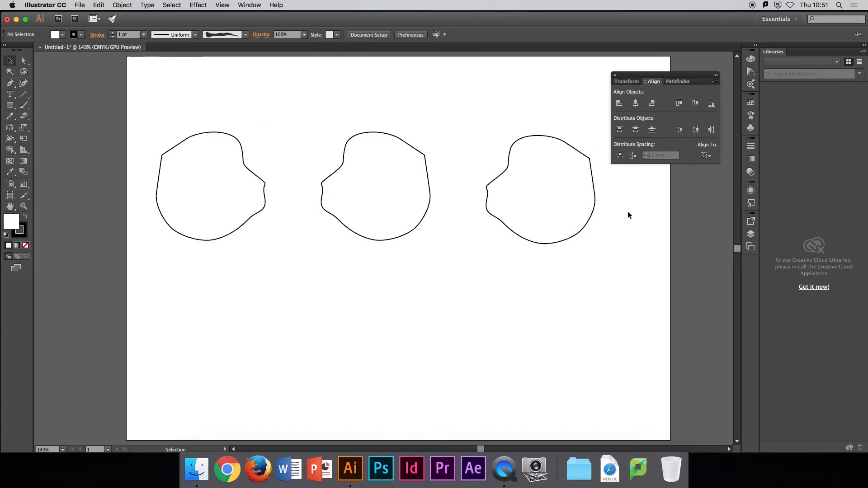
Step: Duplicate the third shape by copying it and pasting the copy onto the artboard
left_click(590, 216)
left_click(98, 5)
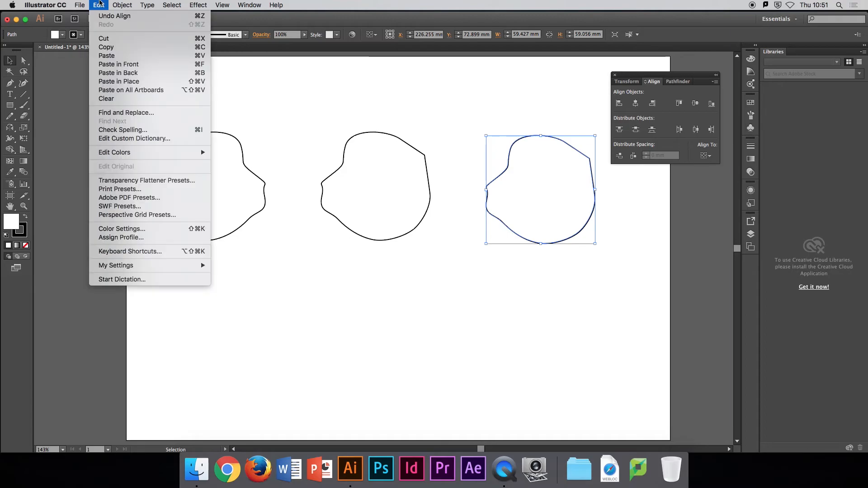
key("super+c")
left_click(100, 5)
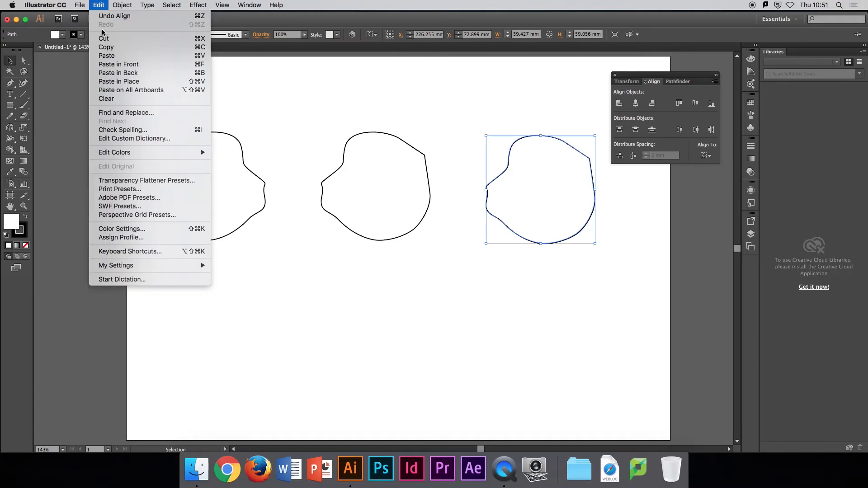
left_click(106, 55)
Step: Scale all four shapes down together proportionally until each is about 44 mm wide, then deselect them
left_click_drag(576, 325, 187, 113)
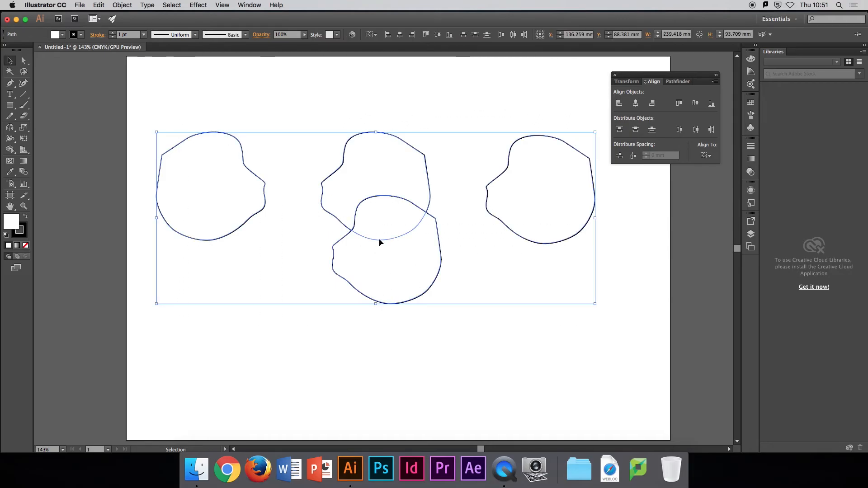
left_click_drag(594, 303, 479, 258)
left_click(487, 316)
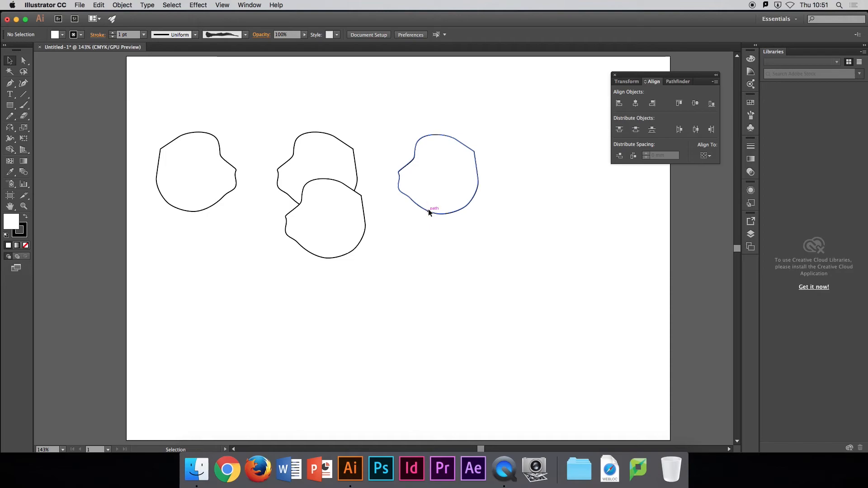
Step: Spread the four shapes across the artboard in a row with uneven gaps and different heights
left_click_drag(428, 209, 511, 218)
left_click_drag(364, 207, 578, 161)
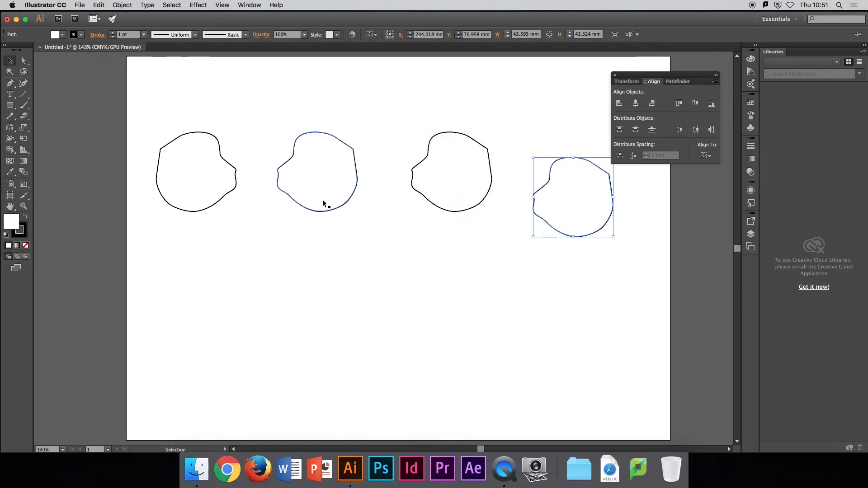
left_click_drag(333, 210, 312, 225)
left_click_drag(207, 215, 184, 245)
Step: Align all four shapes by their vertical centers, distribute the horizontal space between them evenly and deselect them
left_click_drag(112, 72, 628, 289)
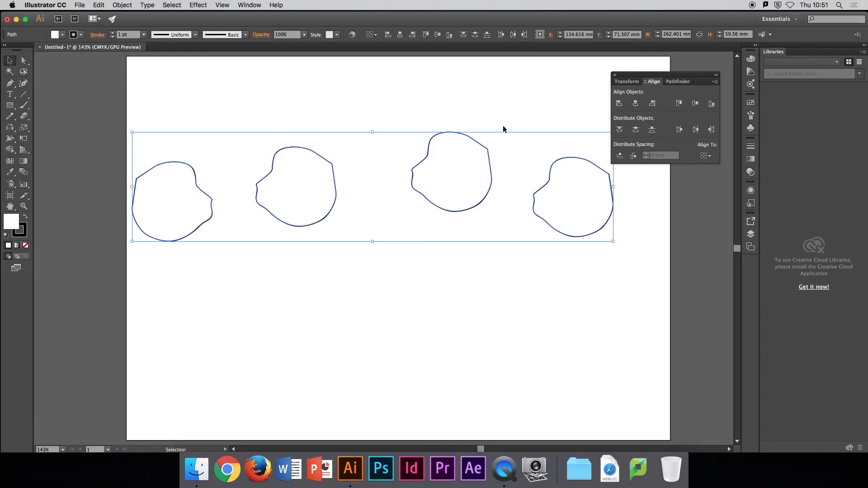
left_click(695, 104)
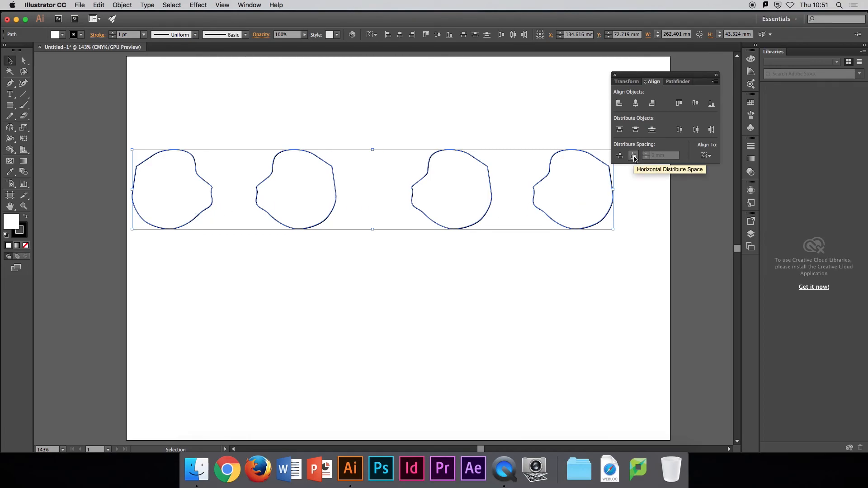
left_click(633, 155)
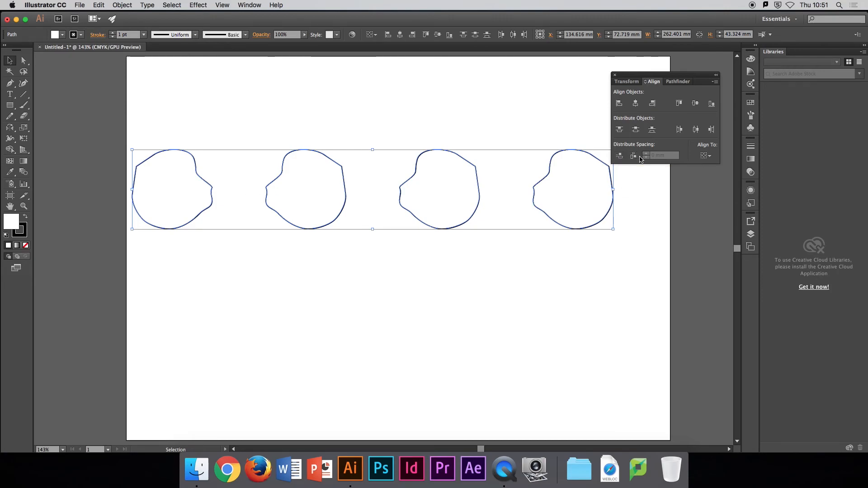
left_click(409, 117)
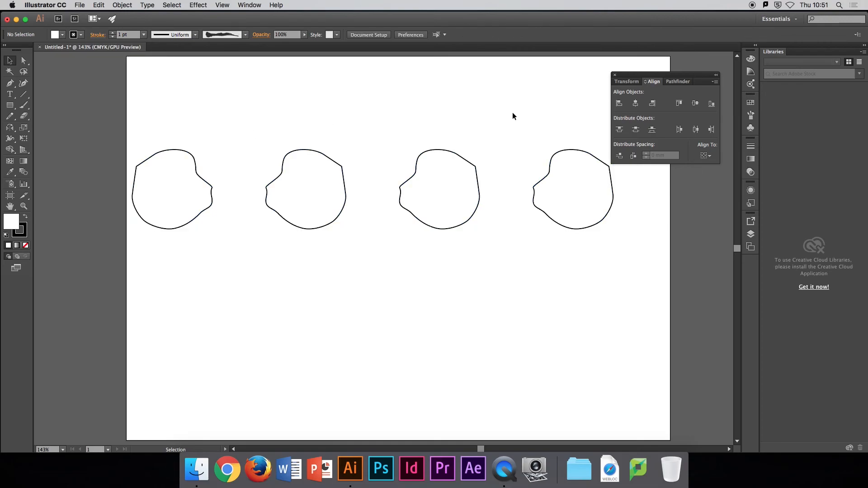
Step: Move the Align panel clear of the fourth shape, over the artboard's right edge, and select all four shapes
left_click_drag(640, 78, 684, 115)
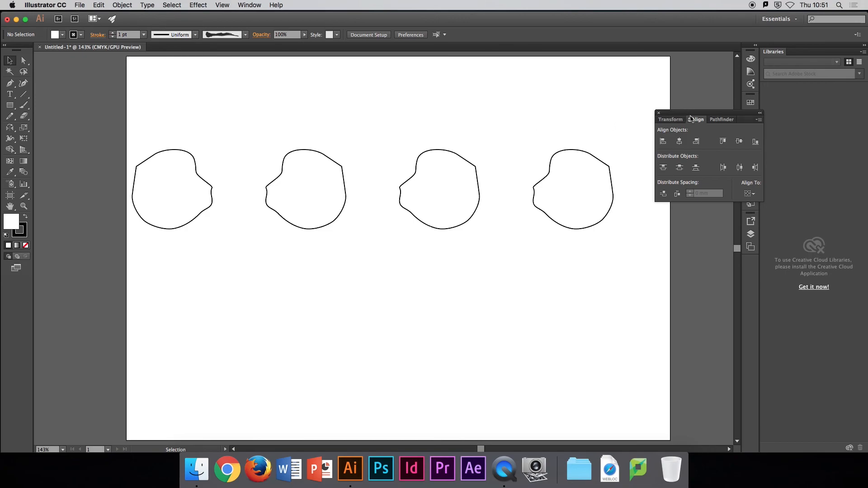
left_click_drag(105, 134, 634, 254)
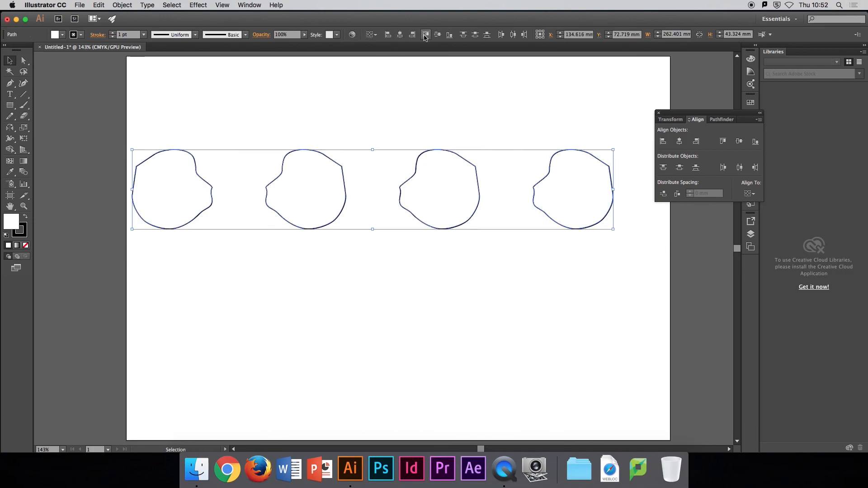